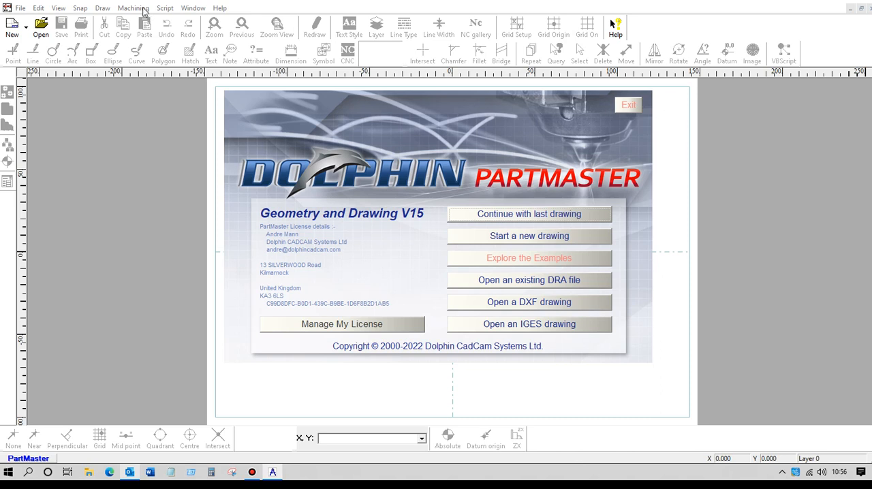
Step: Import the DXF drawing hook.dxf in millimetres, accepting the current DXF import options
left_click(514, 307)
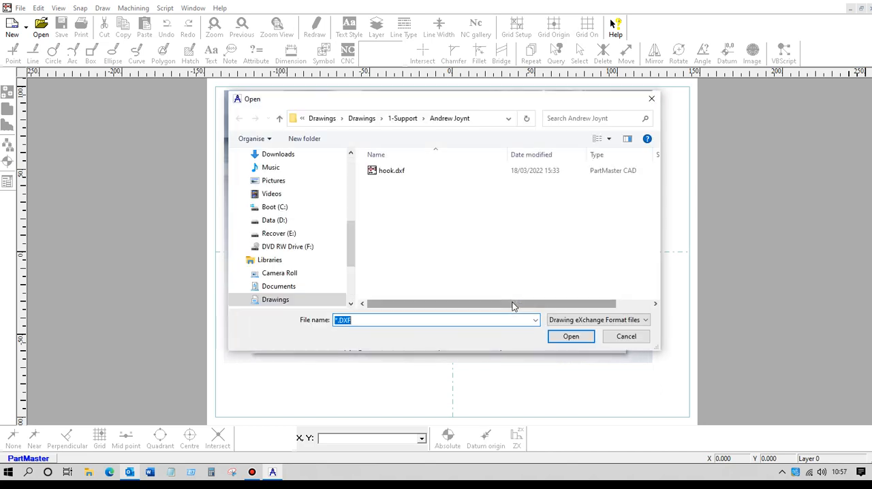
left_click(387, 171)
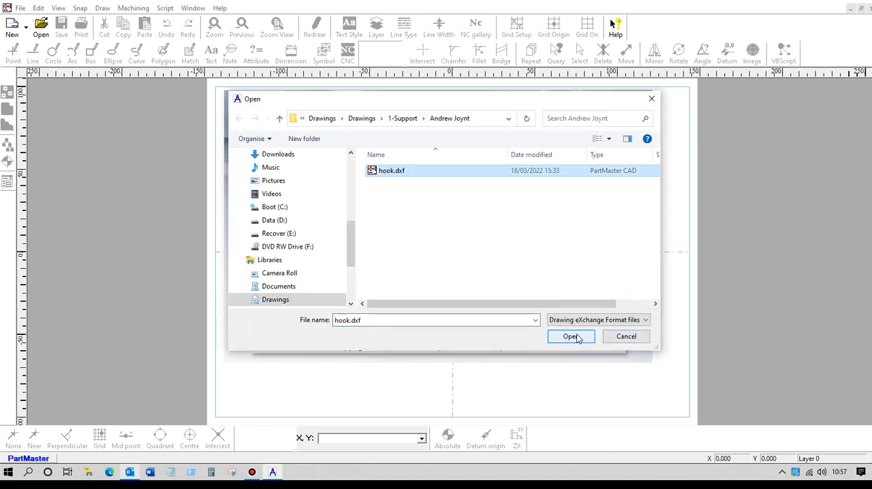
left_click(572, 336)
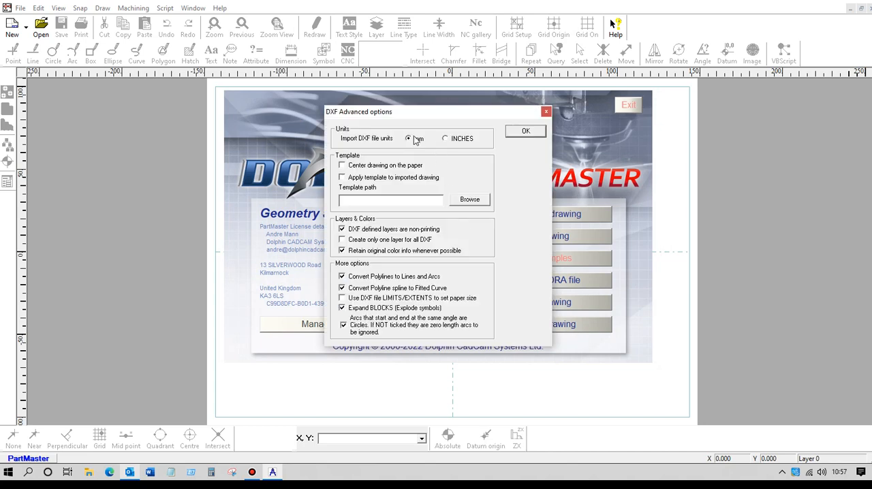
left_click(522, 132)
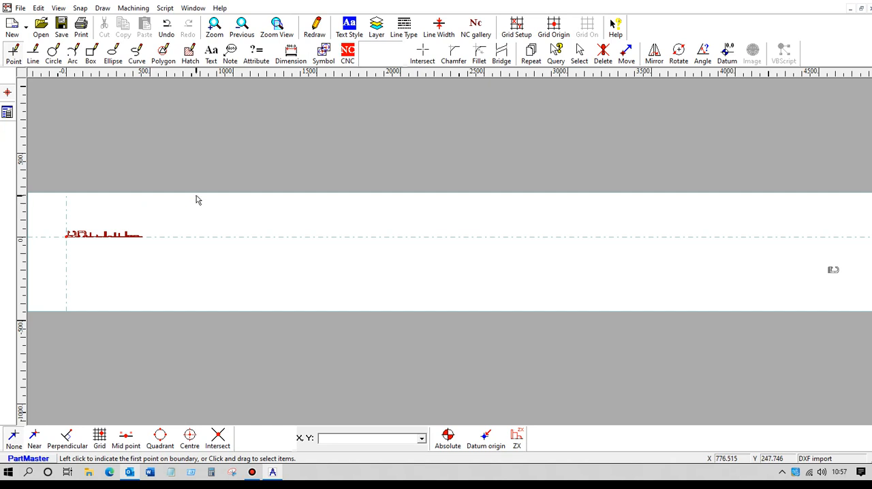
Step: Start a closed NC contour on the long vertical outer edge of the first hook with a depth of 5 mm
left_click(215, 27)
left_click_drag(62, 228, 78, 241)
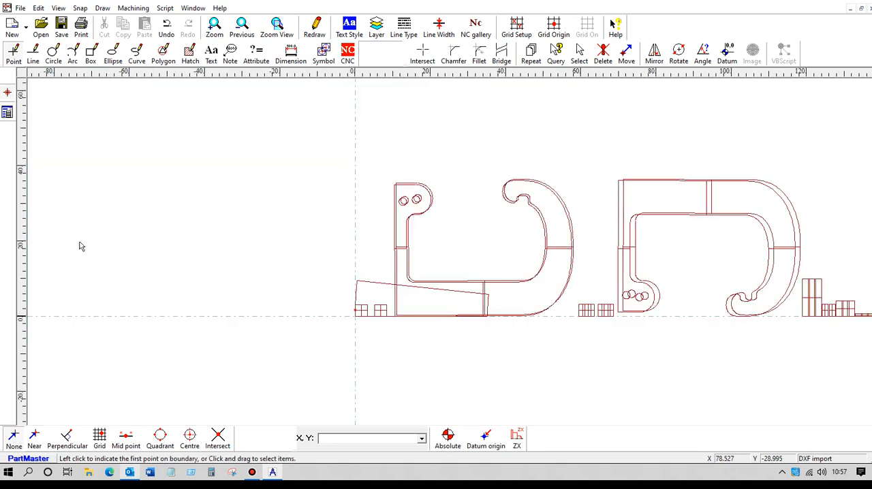
scroll(292, 218, "up", 3)
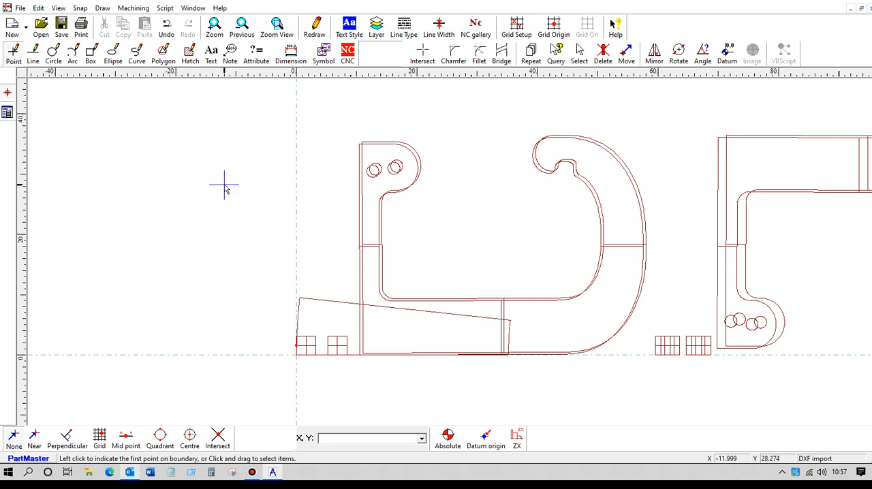
left_click(348, 53)
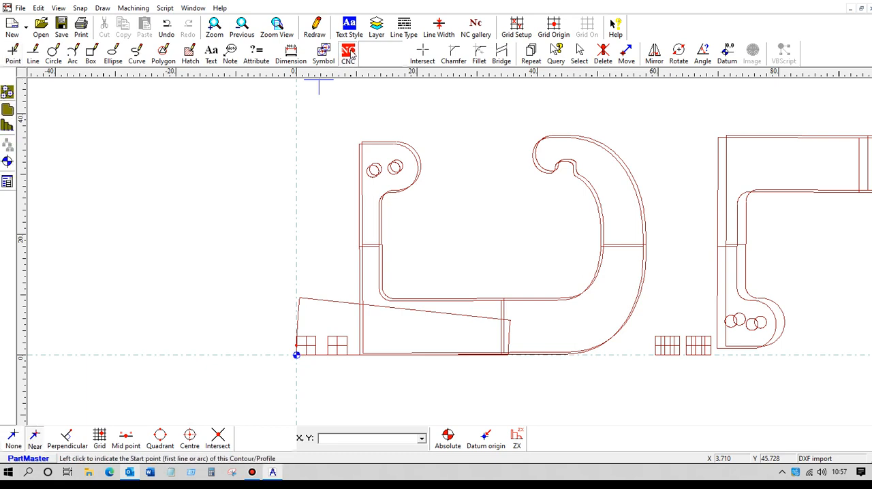
left_click(358, 318)
left_click_drag(422, 290, 368, 292)
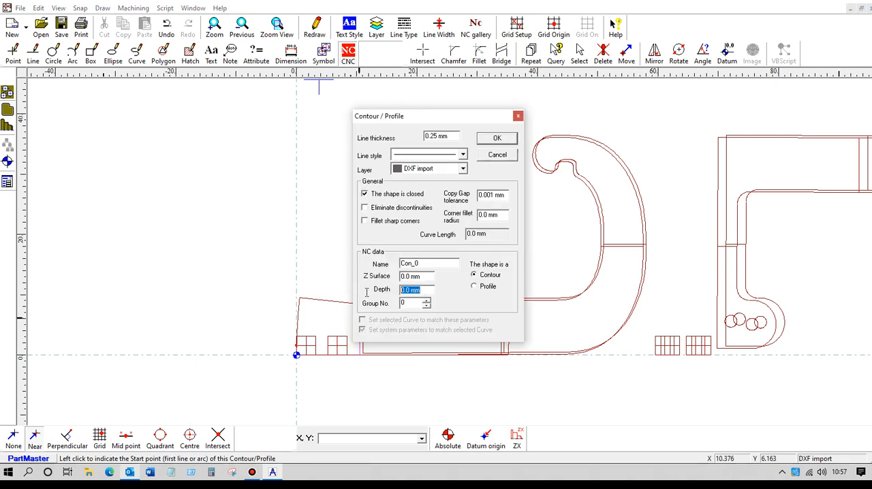
type("5")
left_click(493, 138)
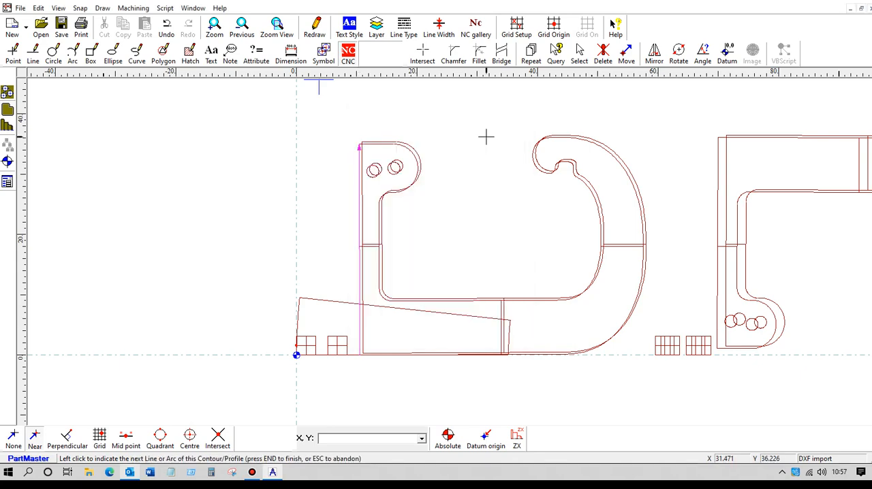
Step: Try to trace the contour along the top edge and rounded end around the first hook's two holes
scroll(306, 171, "up", 4)
scroll(334, 126, "down", 1)
middle_click_drag(337, 122, 361, 180)
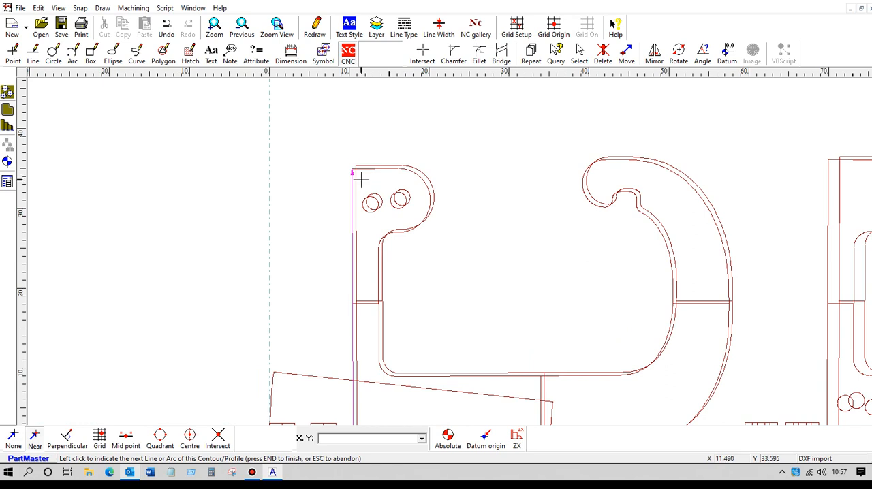
scroll(383, 179, "up", 1)
scroll(378, 167, "up", 3)
mouse_move(392, 170)
middle_mouse_down()
mouse_move(410, 228)
mouse_move(444, 279)
middle_mouse_up()
scroll(410, 205, "up", 2)
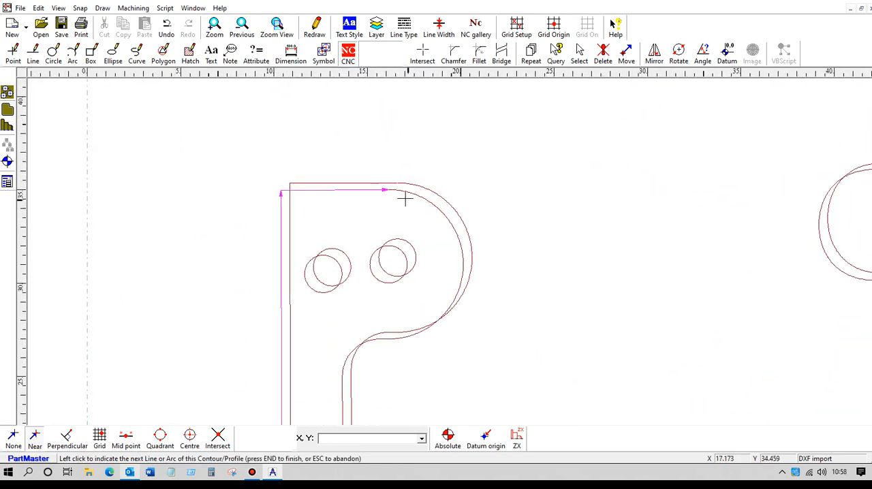
left_click(398, 192)
left_click(384, 340)
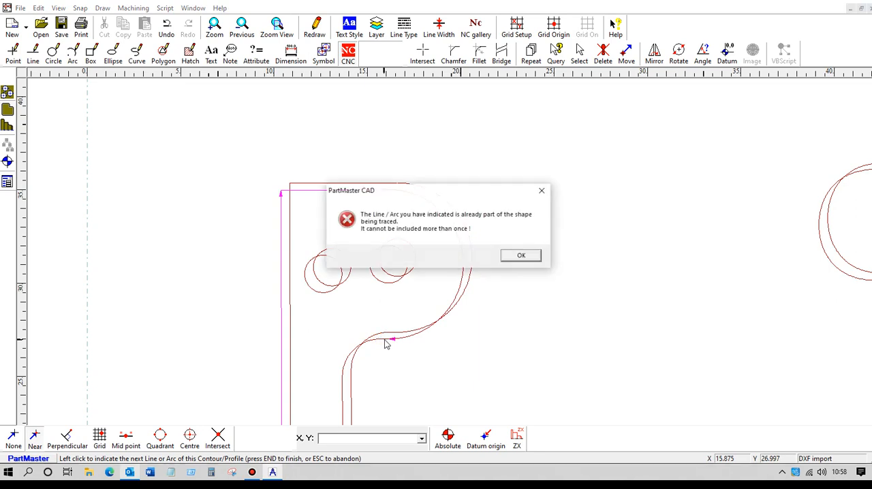
left_click(524, 254)
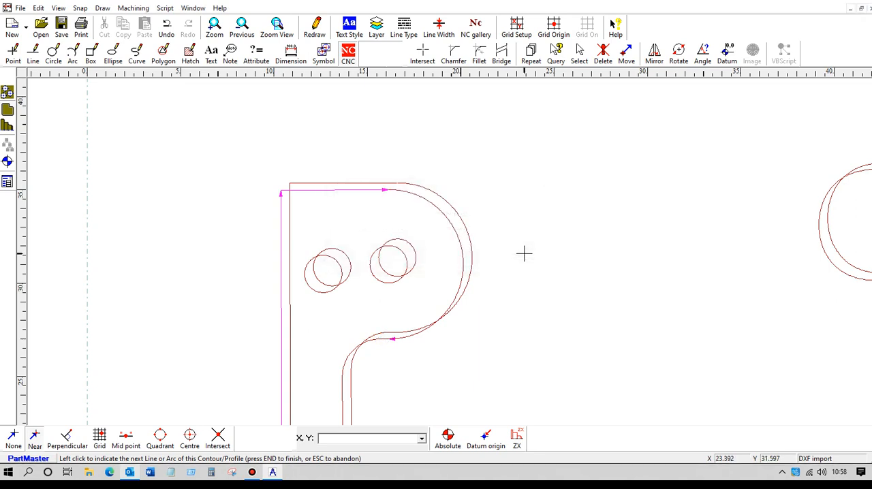
key("End")
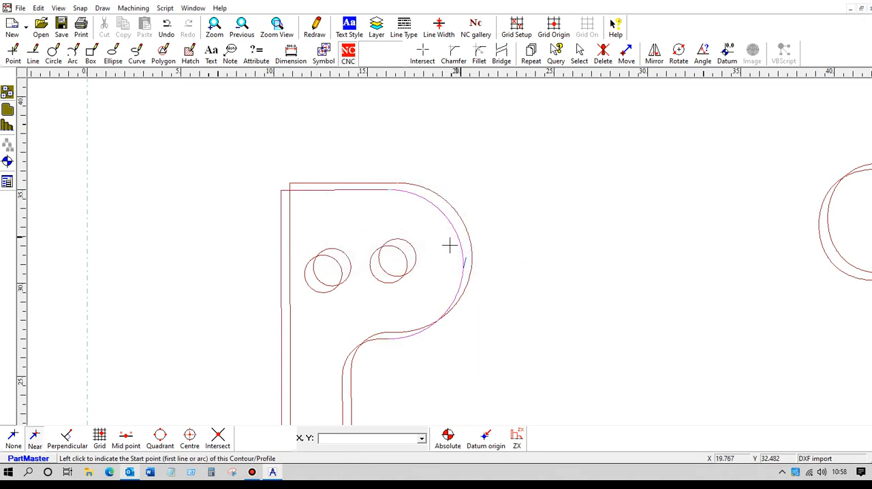
Step: Delete the duplicate lines, arcs and circles from the imported drawing
scroll(361, 288, "down", 10)
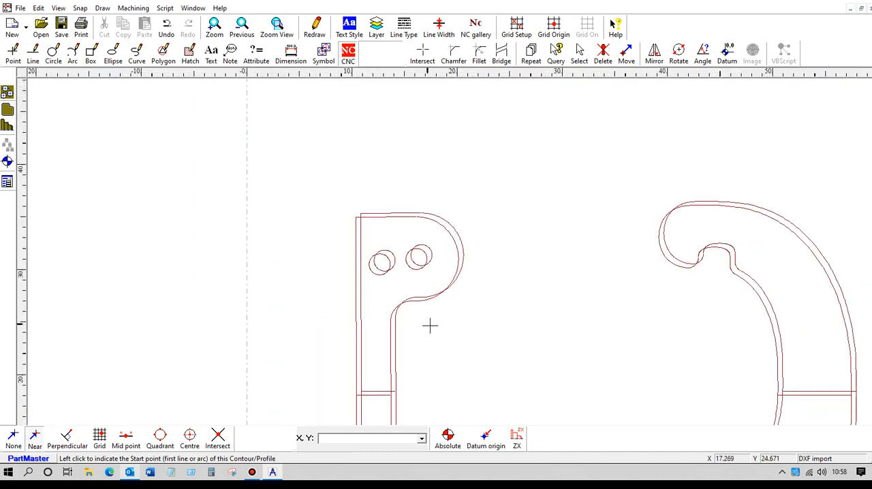
mouse_move(508, 344)
middle_mouse_down()
mouse_move(416, 280)
mouse_move(385, 218)
mouse_move(420, 261)
middle_mouse_up()
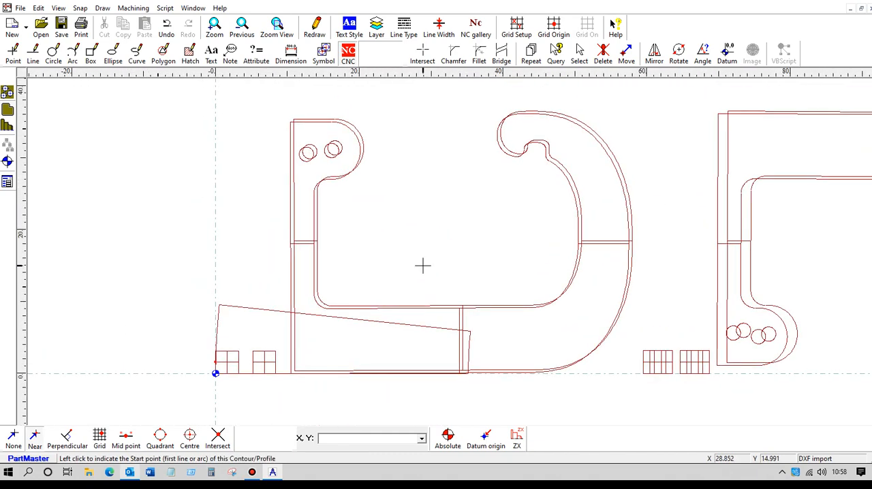
left_click(38, 8)
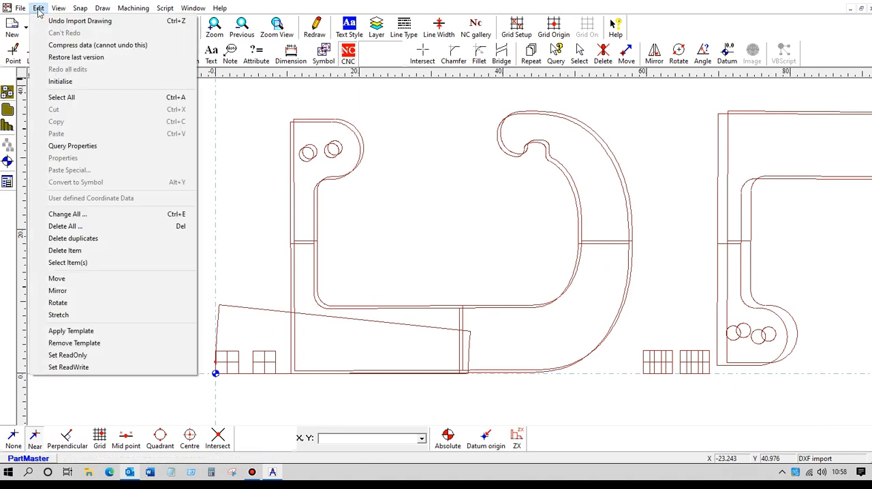
left_click(77, 239)
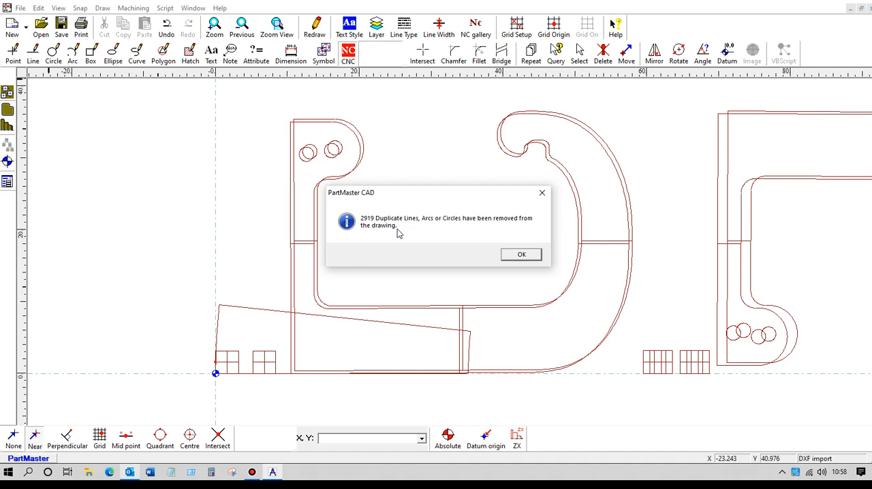
left_click(522, 255)
Step: Create a closed NC contour around the first hook, starting on its long vertical outer edge, with a 5 mm depth
left_click(350, 54)
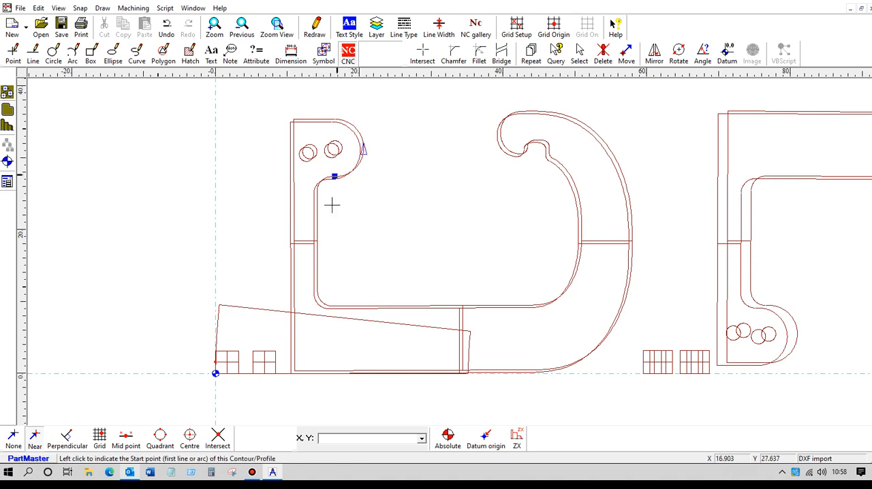
left_click(289, 327)
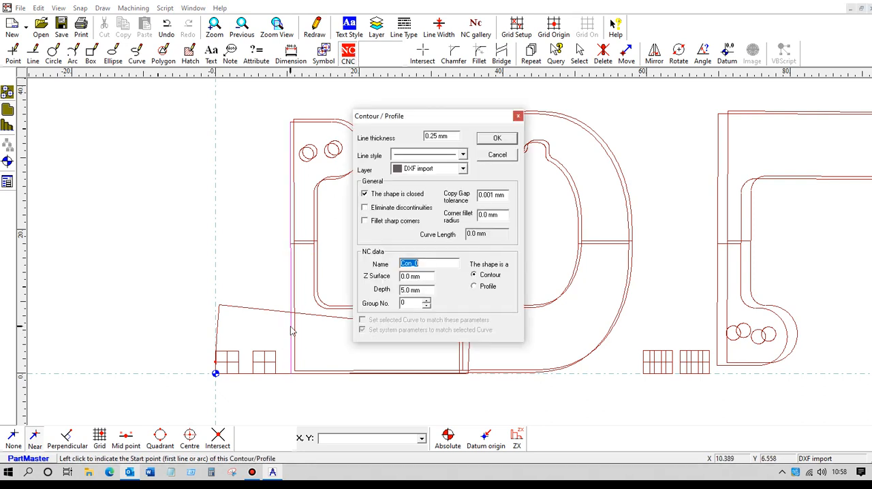
left_click(503, 139)
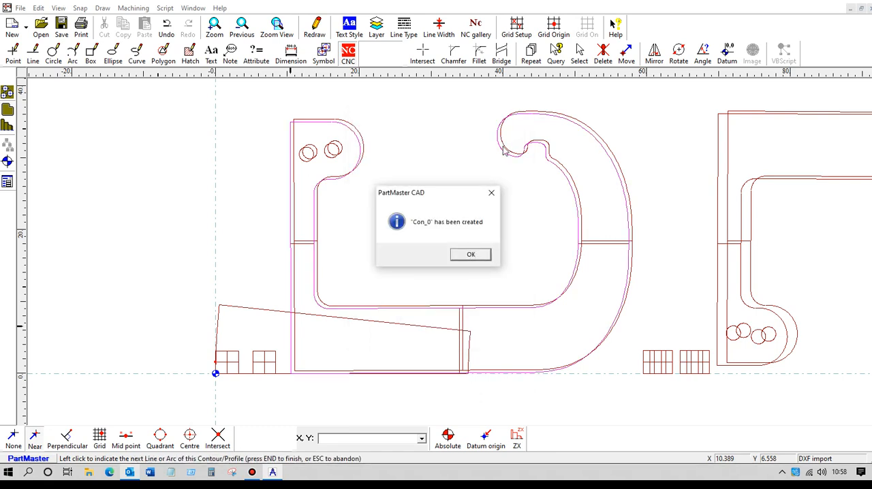
left_click(471, 255)
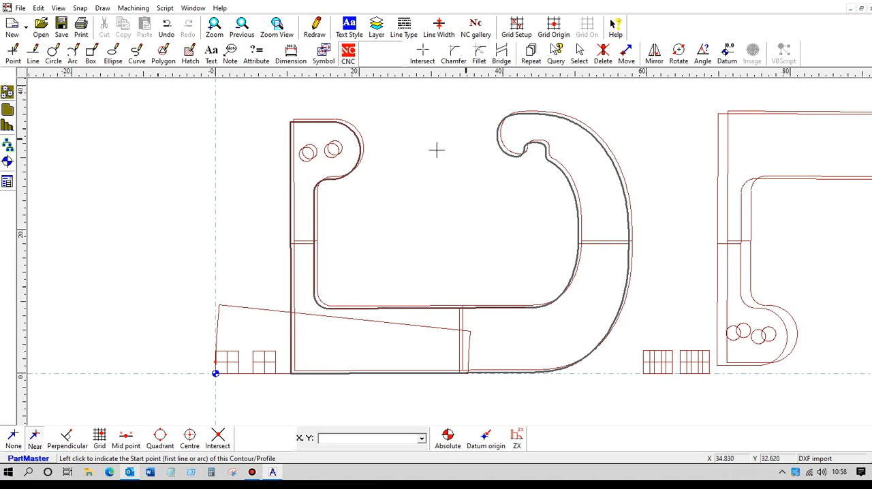
Step: Save the drawing as hook1 in the 1-Support folder as a PartMaster drawing file
left_click(20, 7)
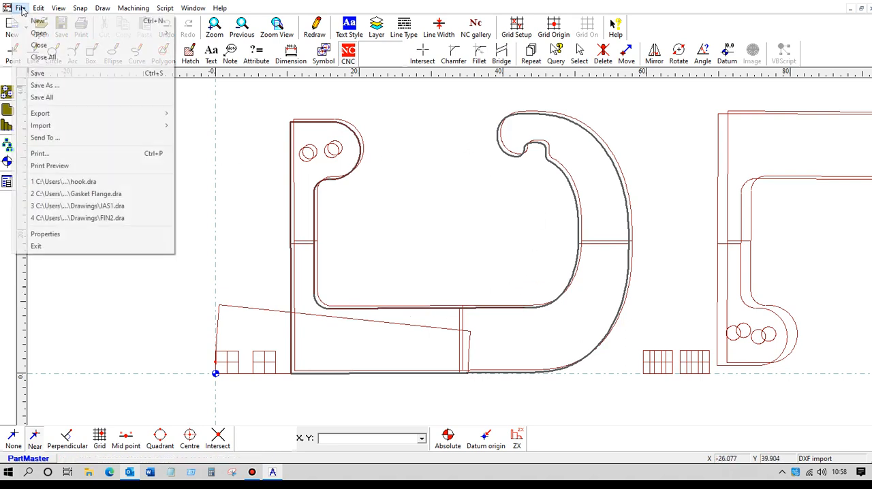
left_click(57, 86)
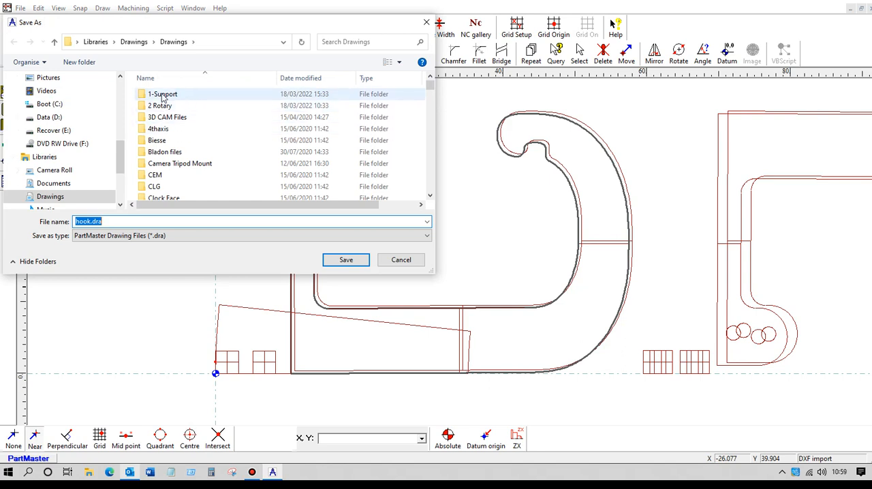
double_click(162, 95)
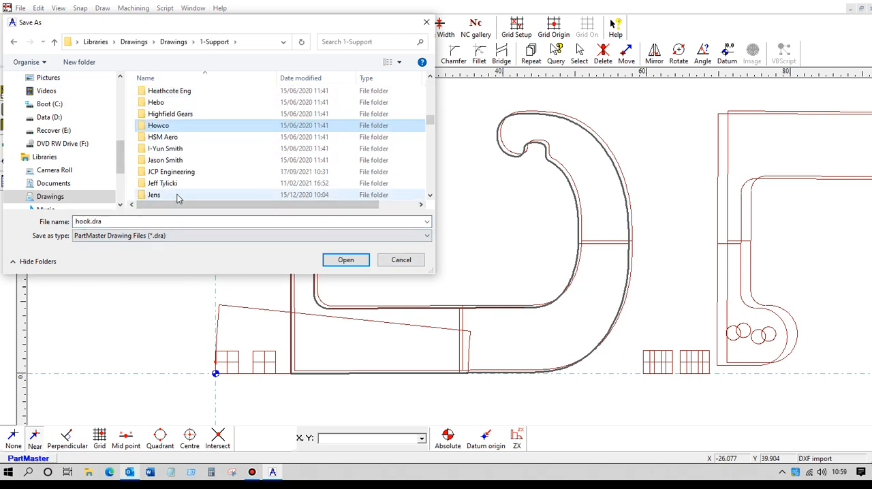
double_click(75, 222)
type("h")
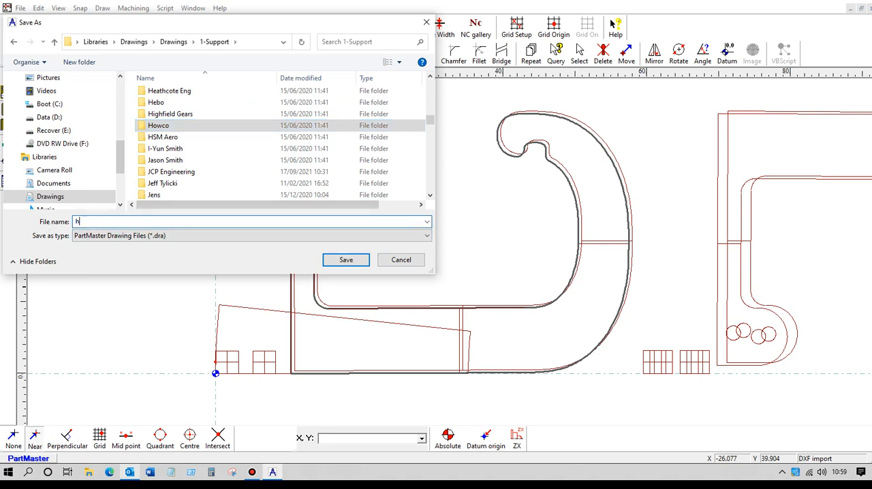
type("ook1")
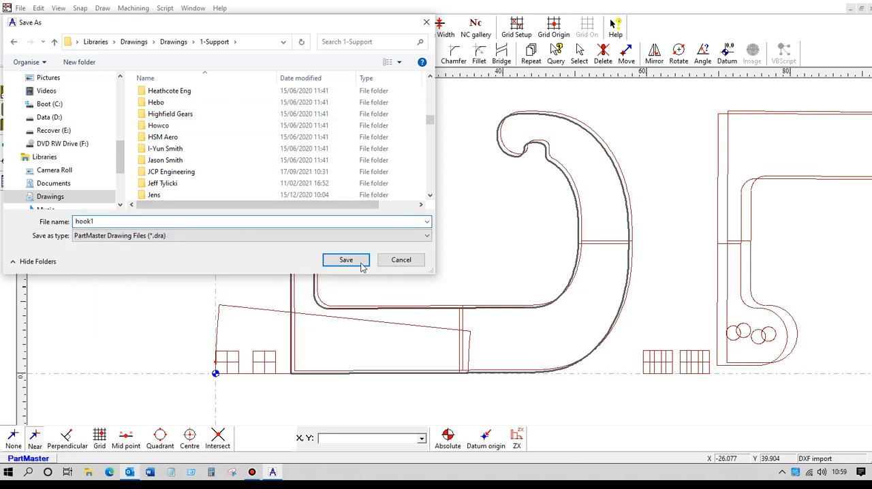
left_click(345, 260)
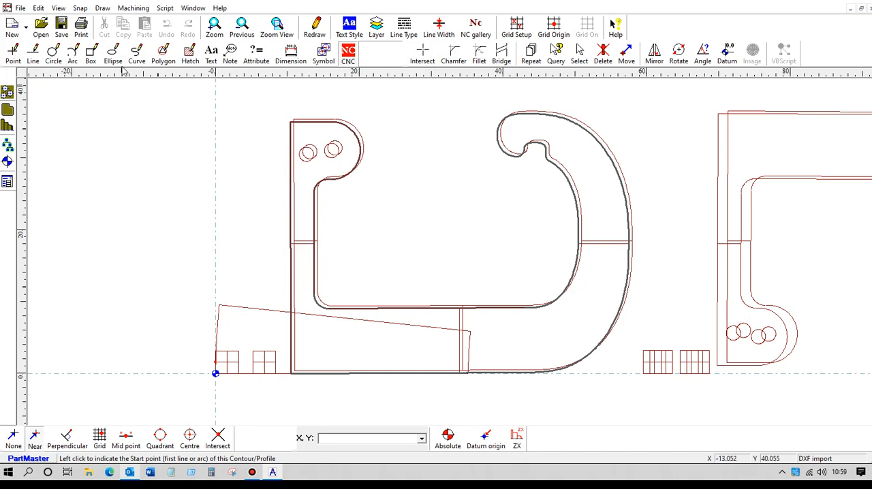
Step: Send the hook contour to the Wire EDM module and open its 2-axis Goround operation for editing
left_click(143, 10)
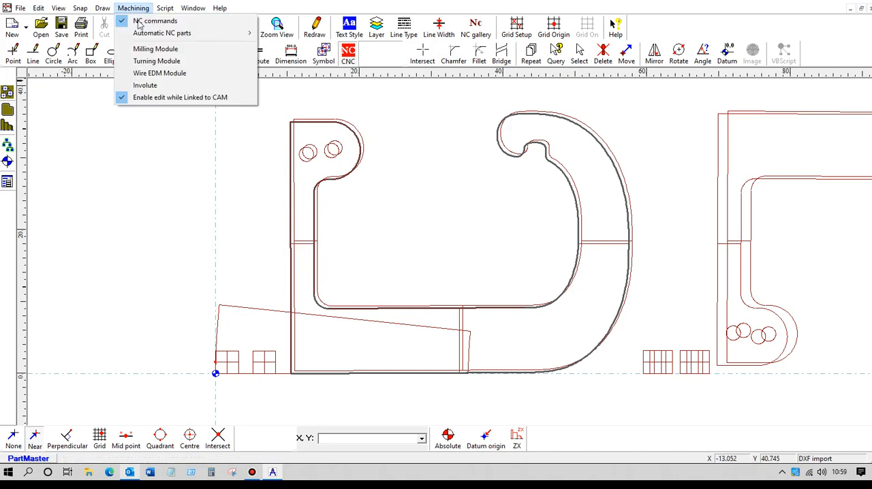
left_click(136, 74)
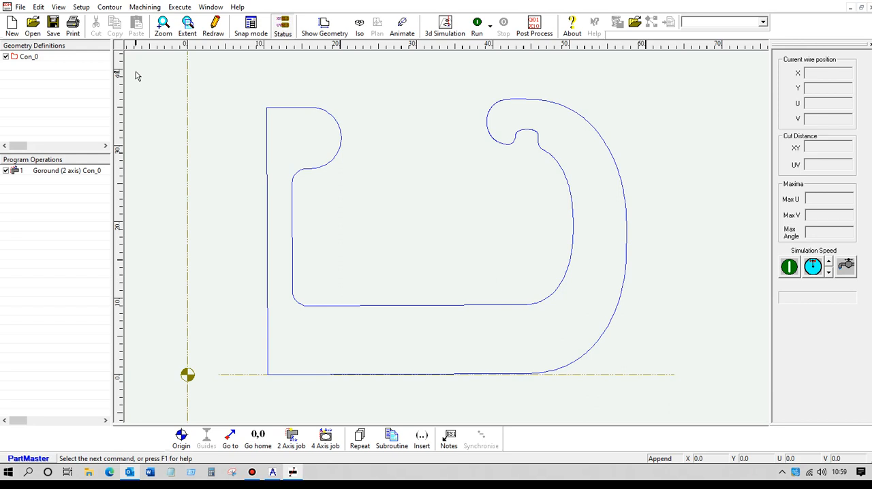
left_click(48, 173)
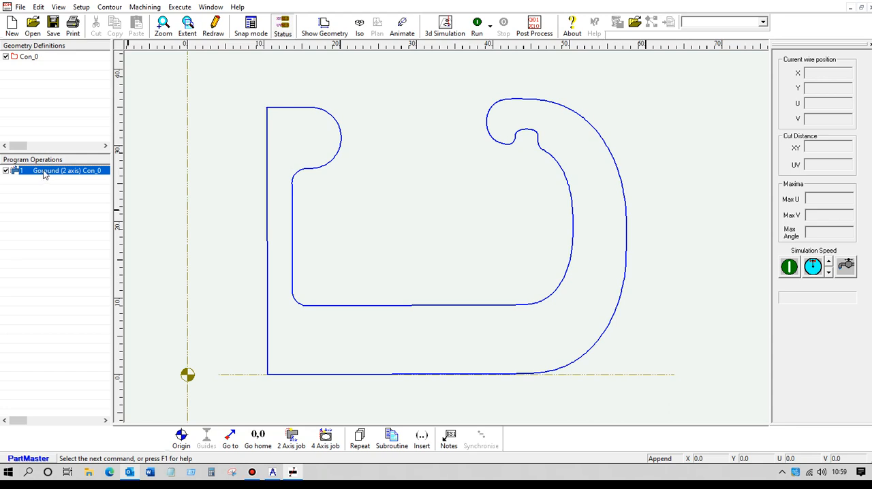
double_click(44, 171)
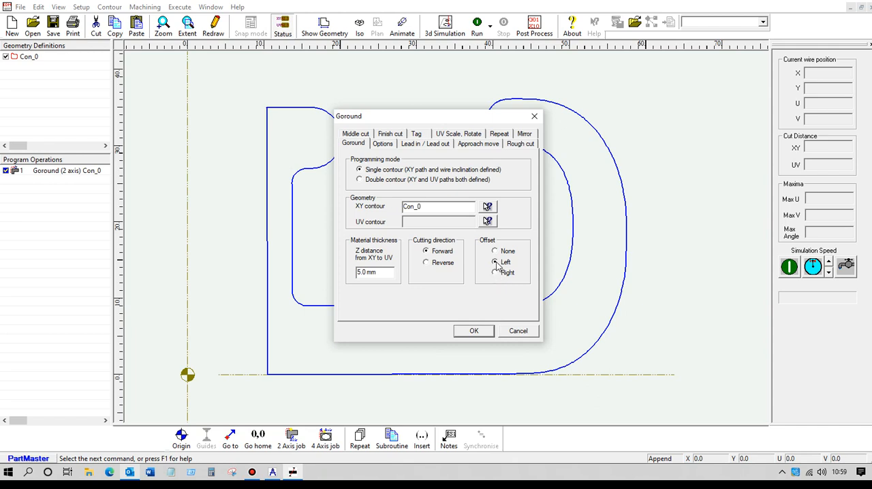
Step: Set the Goround operation's lead-in and lead-out to Linear + arc, each with a 2 mm radius
left_click(382, 145)
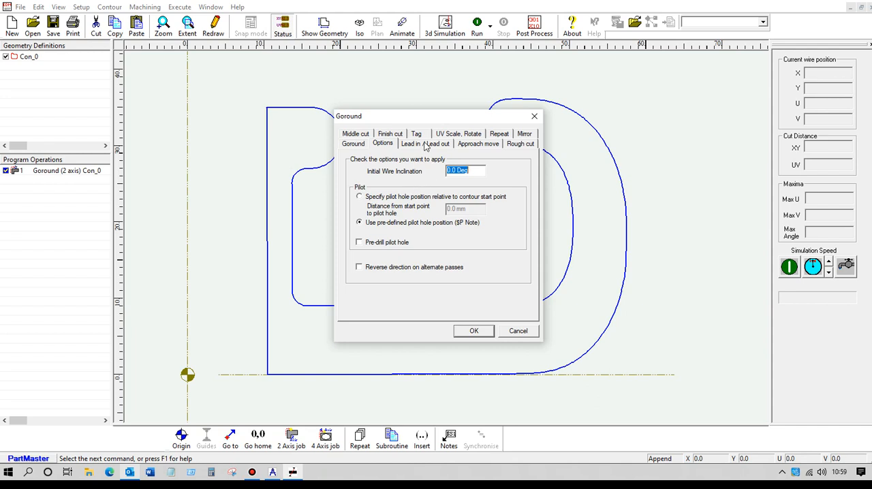
left_click(427, 144)
left_click(363, 180)
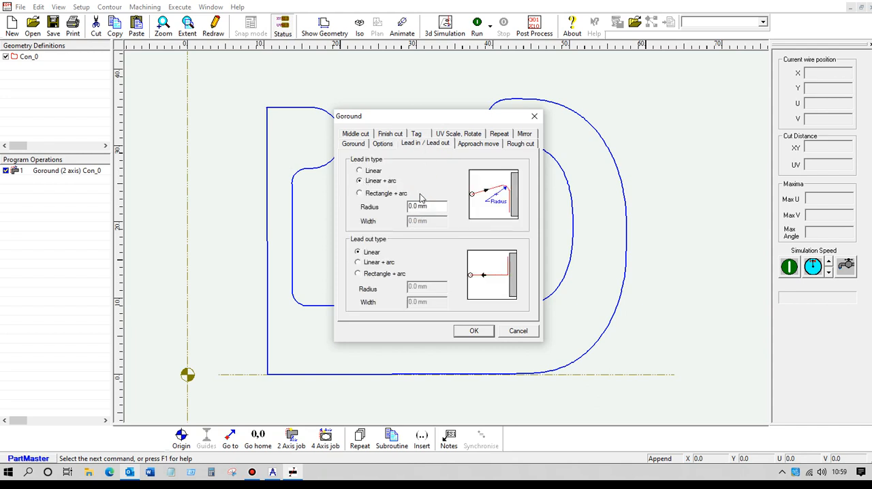
left_click_drag(431, 205, 378, 207)
type("2")
left_click(377, 263)
left_click_drag(433, 287, 400, 289)
type("2")
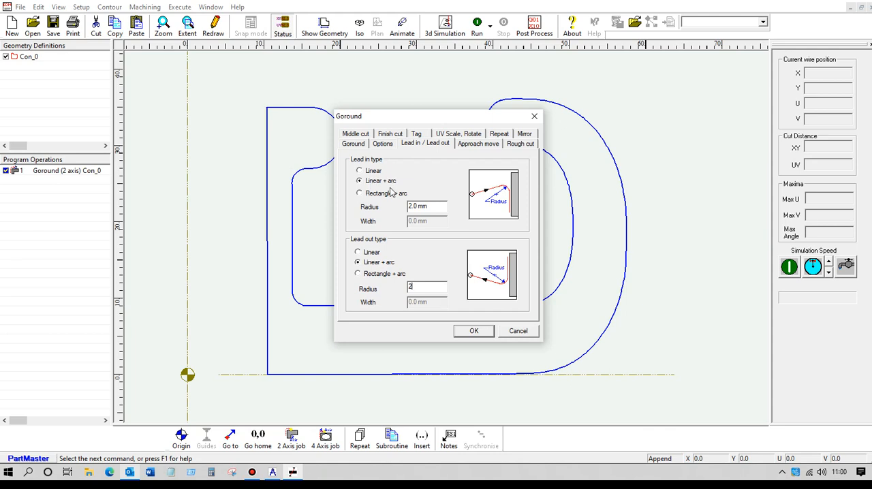
Step: Try the Rectangle + arc lead-in, restore Linear + arc, and apply the Goround settings
left_click(359, 194)
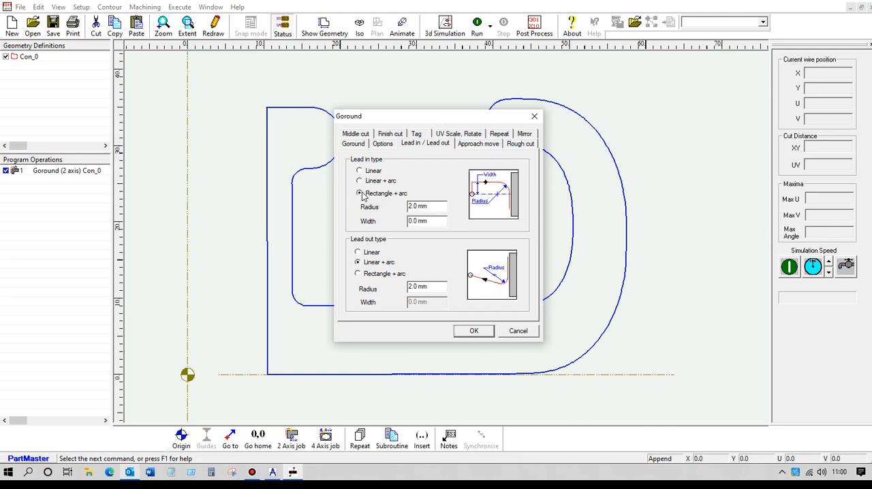
left_click(360, 181)
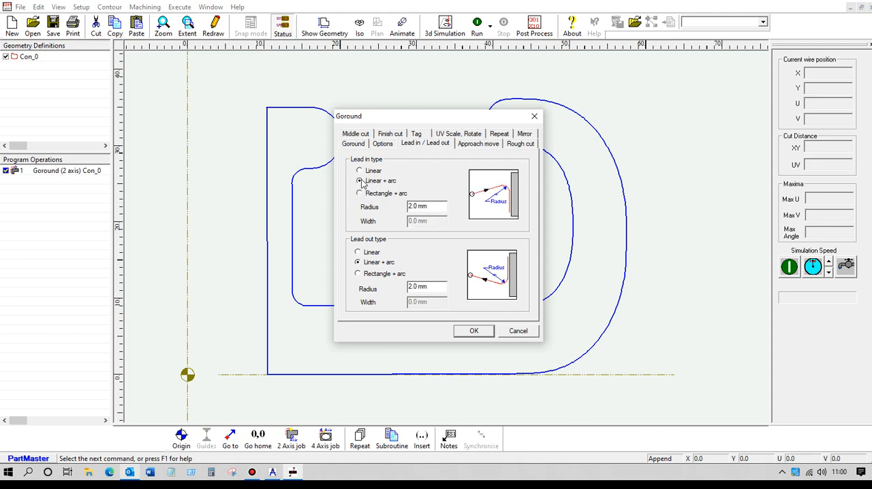
left_click(473, 332)
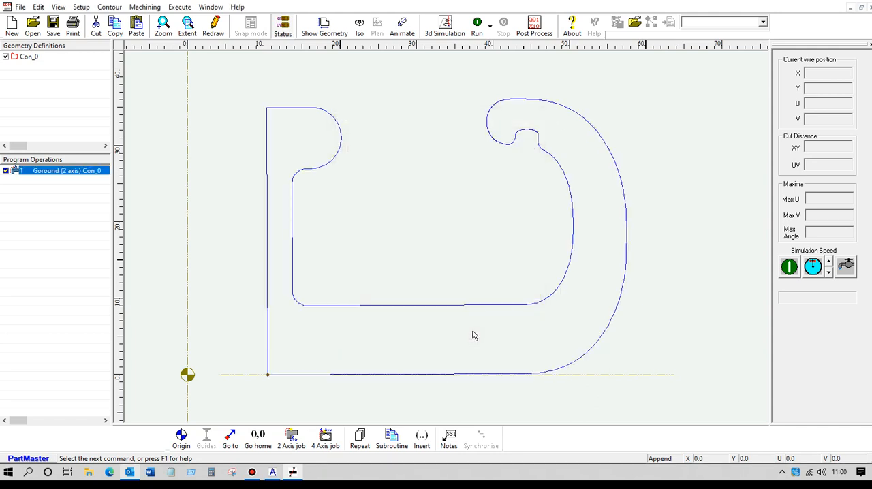
Step: Run the Goround toolpath and display the hook geometry in isometric view
left_click(481, 31)
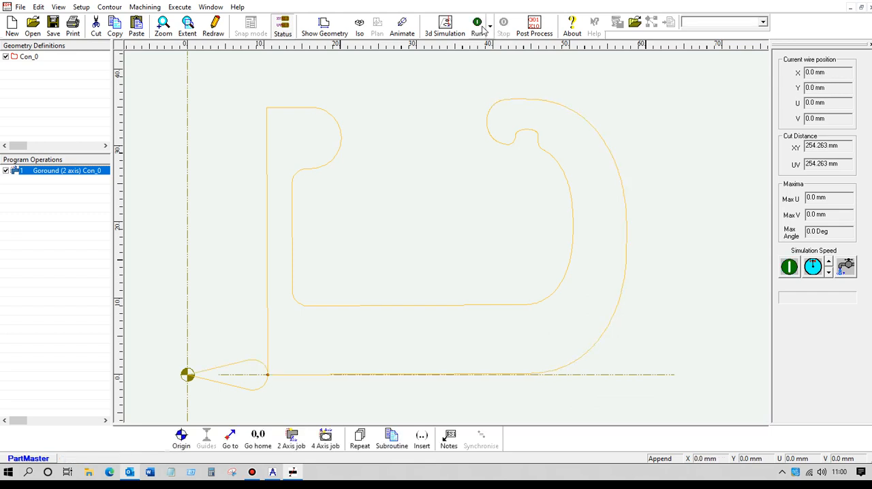
left_click(480, 30)
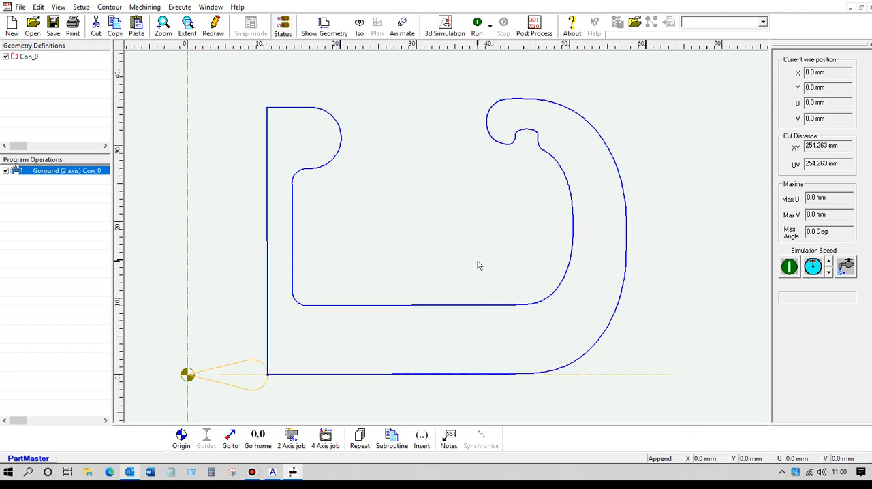
left_click(359, 28)
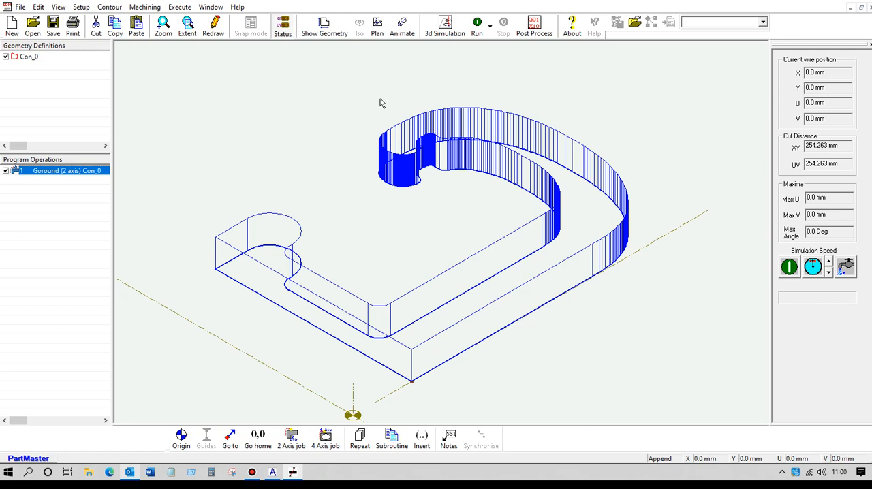
Step: Post-process the hook program with w_AgieVision2axis.ppr and enlarge the NC code listing to review its opening lines
left_click(535, 28)
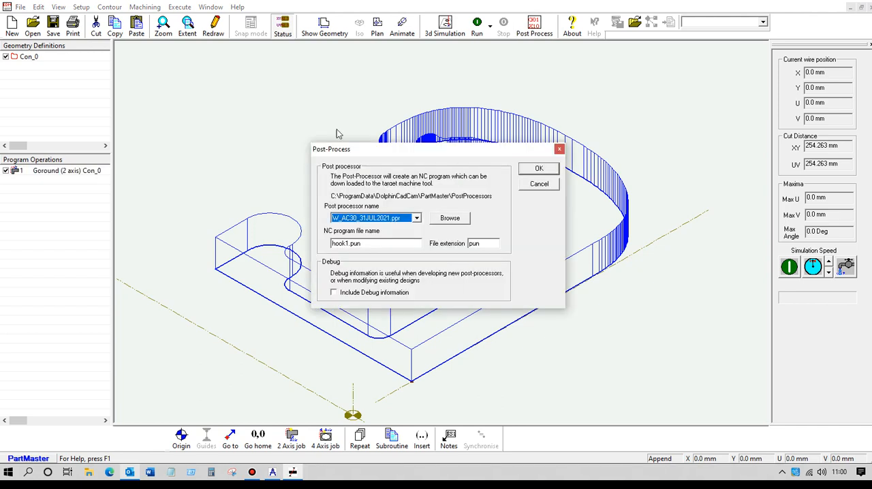
left_click(416, 218)
scroll(428, 265, "down", 3)
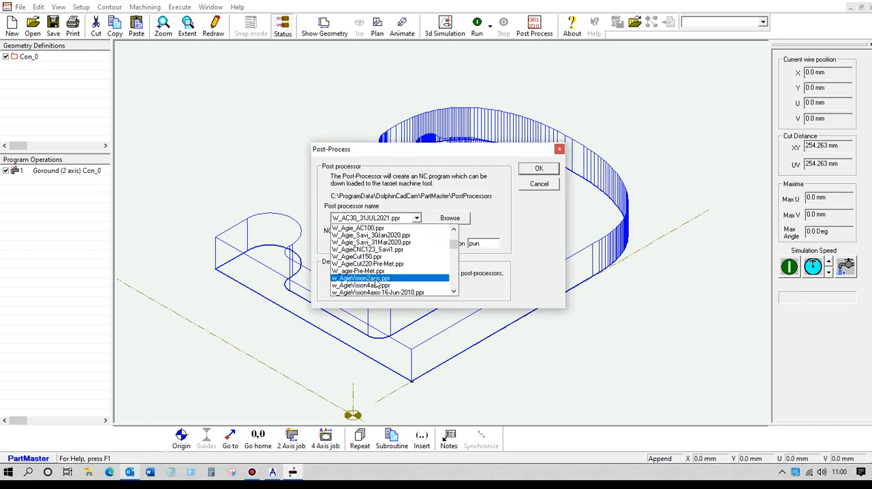
left_click(374, 279)
left_click(537, 169)
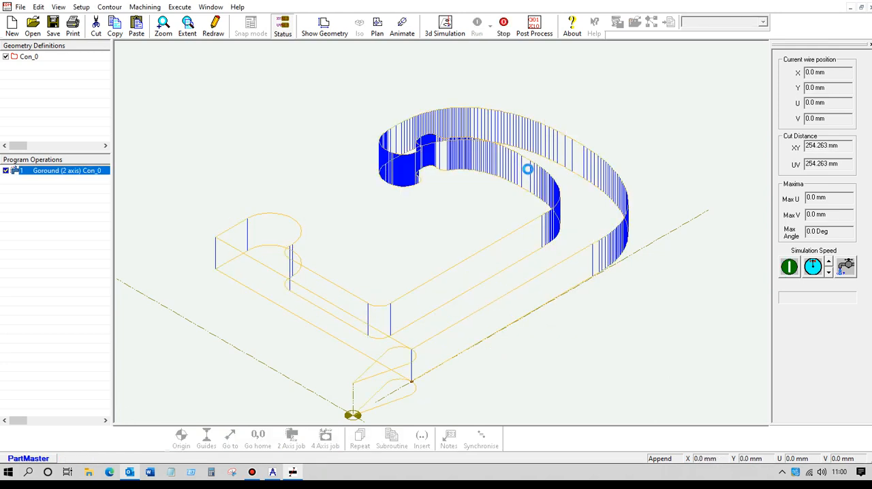
left_click(486, 254)
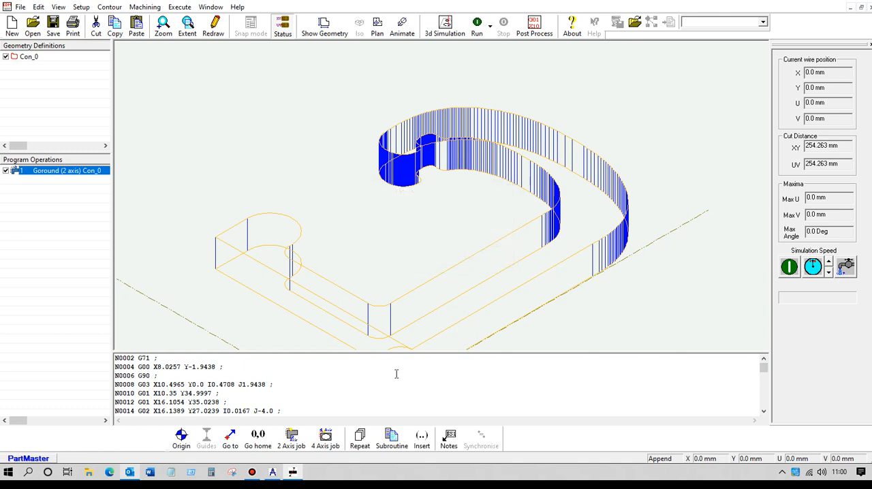
left_click_drag(383, 351, 382, 184)
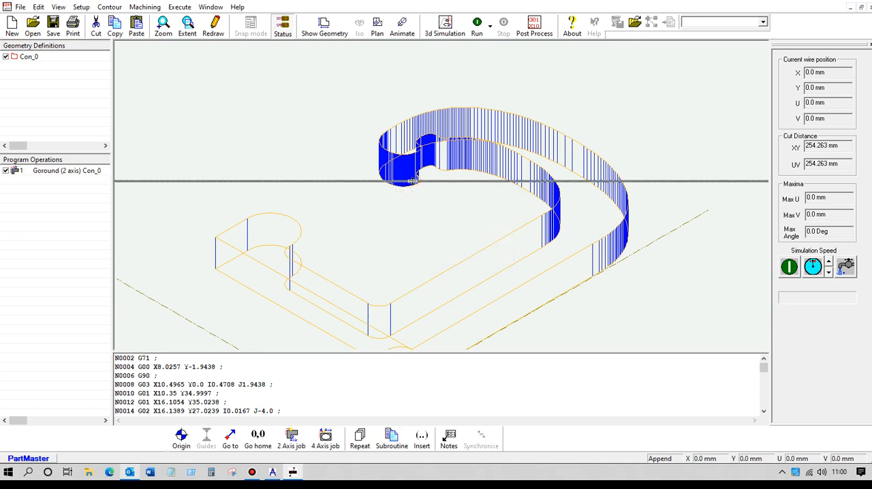
left_click_drag(278, 211, 299, 332)
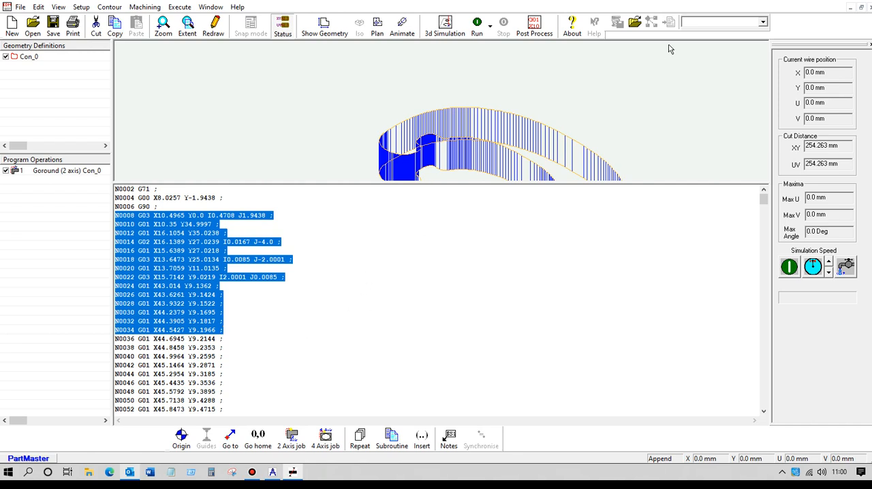
Step: Post-process the hook program again with the NC file extension set to ISO
left_click(534, 24)
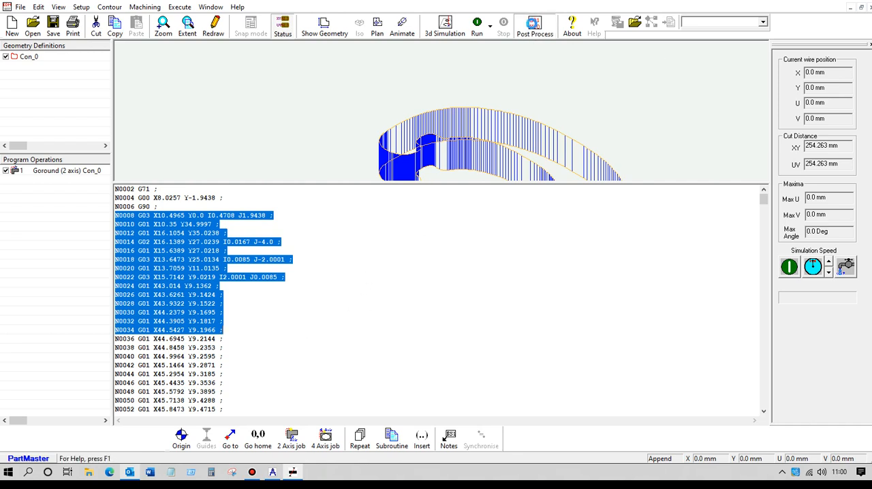
double_click(491, 243)
key("BackSpace")
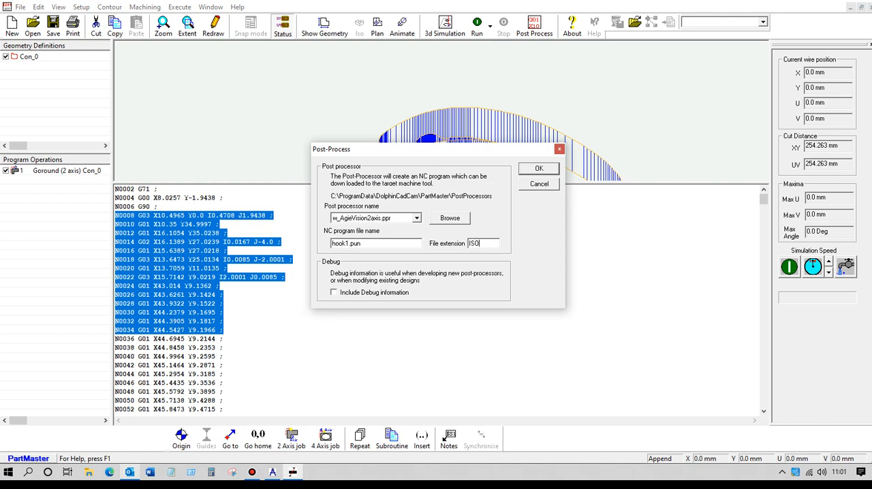
left_click(537, 169)
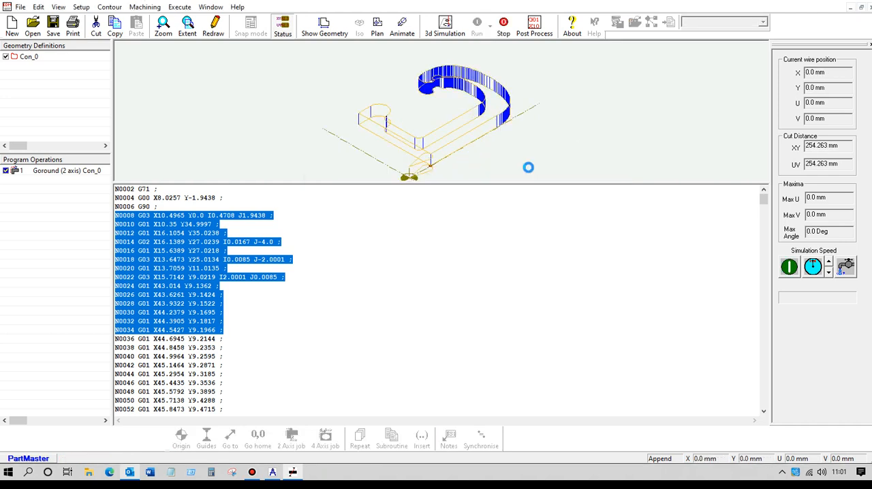
left_click(485, 254)
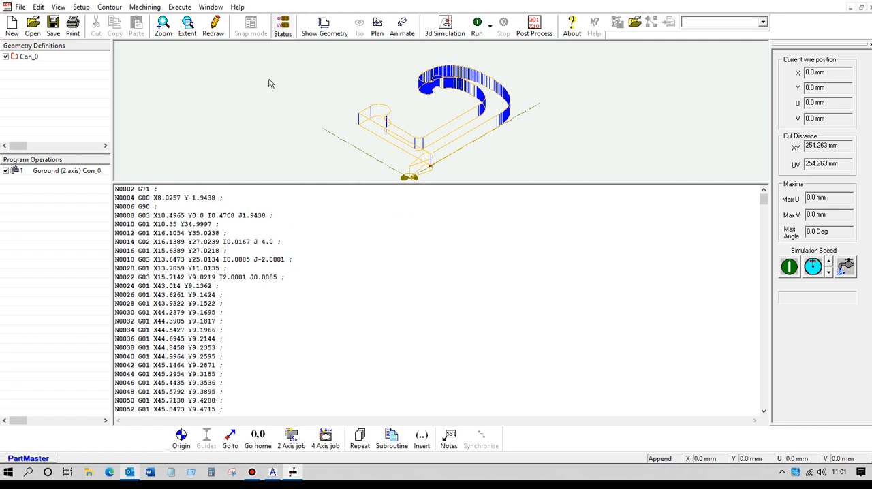
Step: Rerun the toolpath in an enlarged graphics area and launch the 3D machine simulation with SW_4Ax_WireEdm.ppr and 0.1 mm arc tolerance
left_click_drag(355, 181, 354, 322)
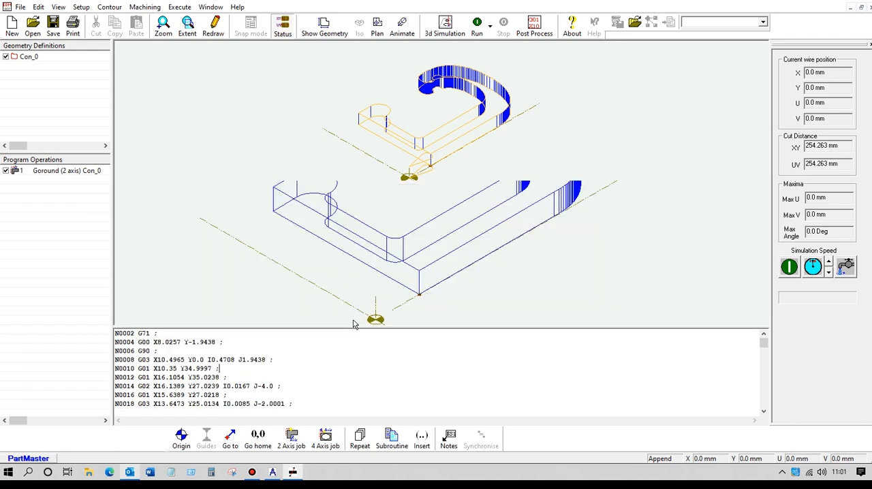
left_click(476, 25)
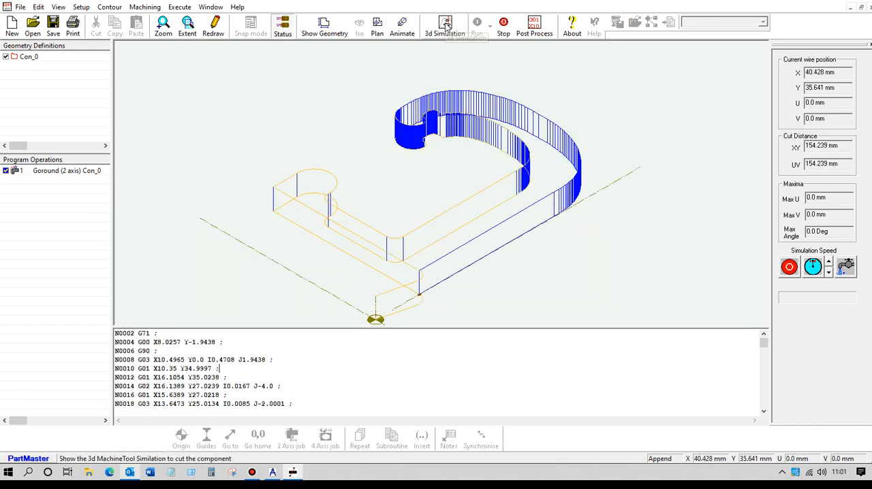
left_click(446, 25)
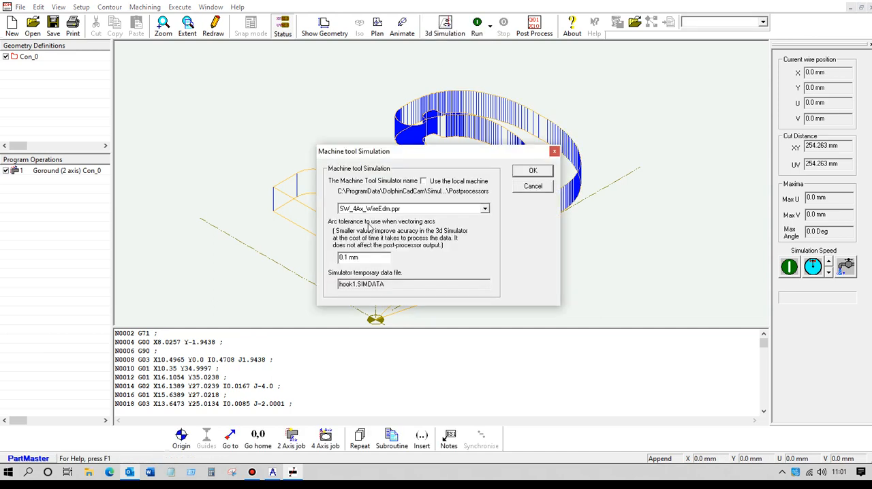
left_click(532, 171)
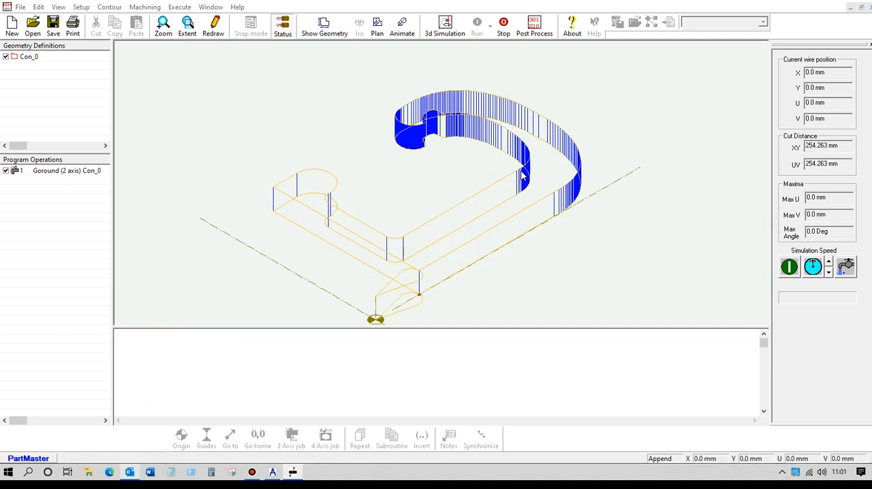
left_click(493, 255)
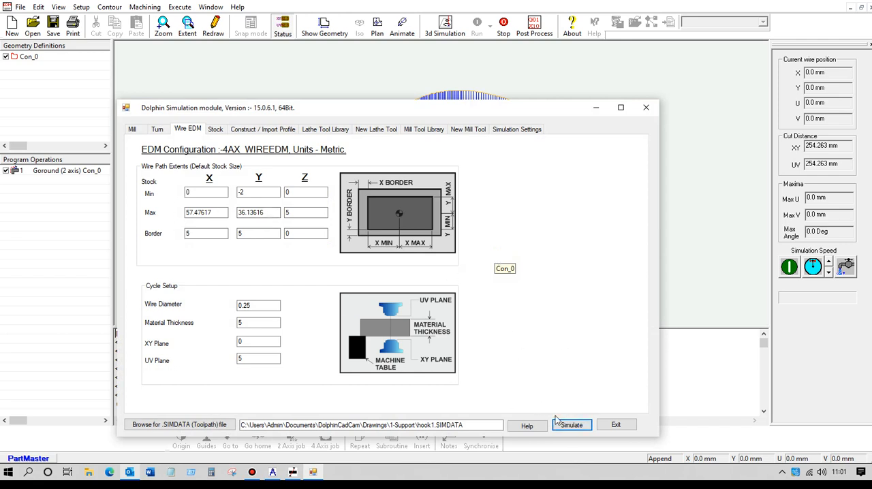
left_click(571, 426)
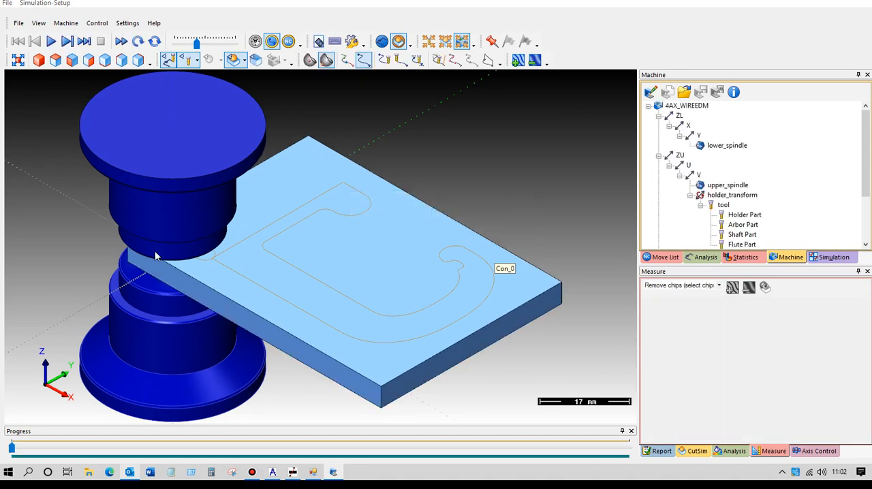
Step: Make the upper spindle transparent and play the wire cutting simulation at a slightly higher speed
left_click(728, 185)
right_click(729, 186)
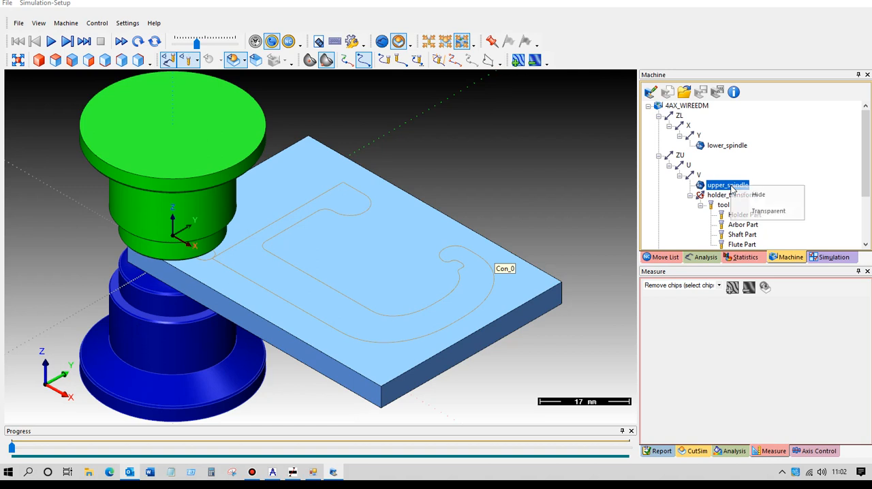
left_click(772, 217)
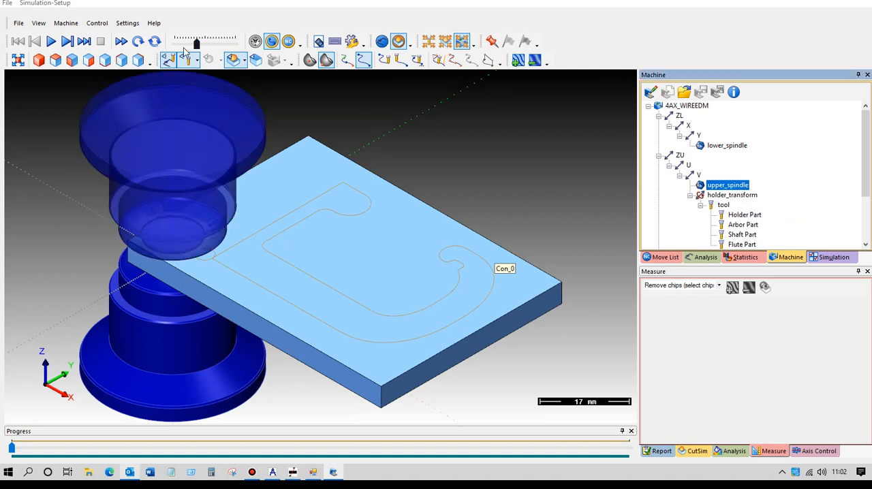
left_click(52, 42)
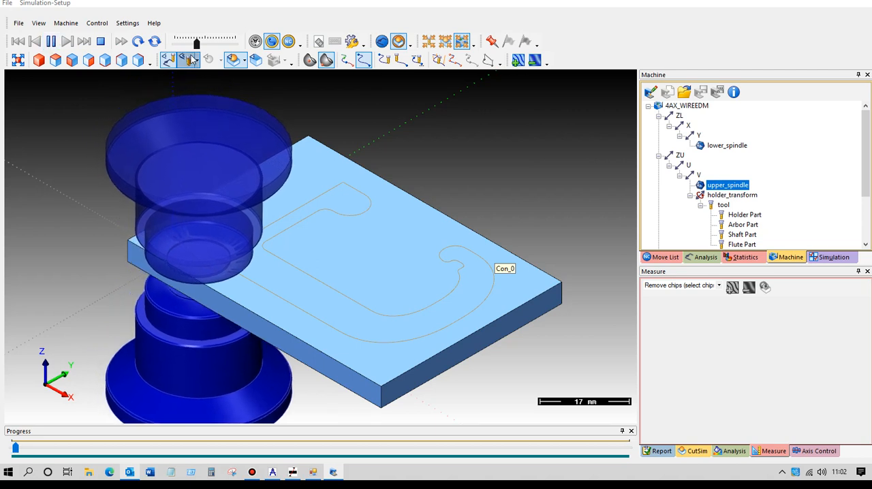
left_click_drag(195, 42, 200, 40)
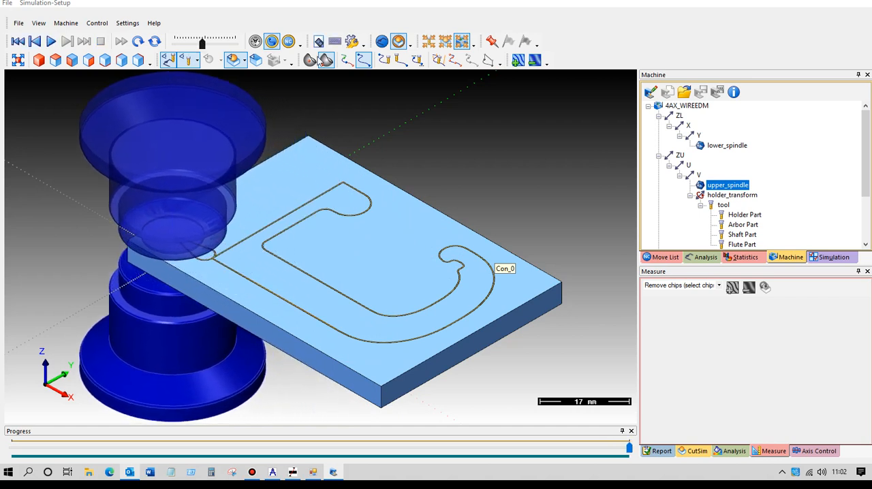
Step: Remove the cut hook piece from the simulated stock and inspect the resulting opening up close
left_click(303, 287)
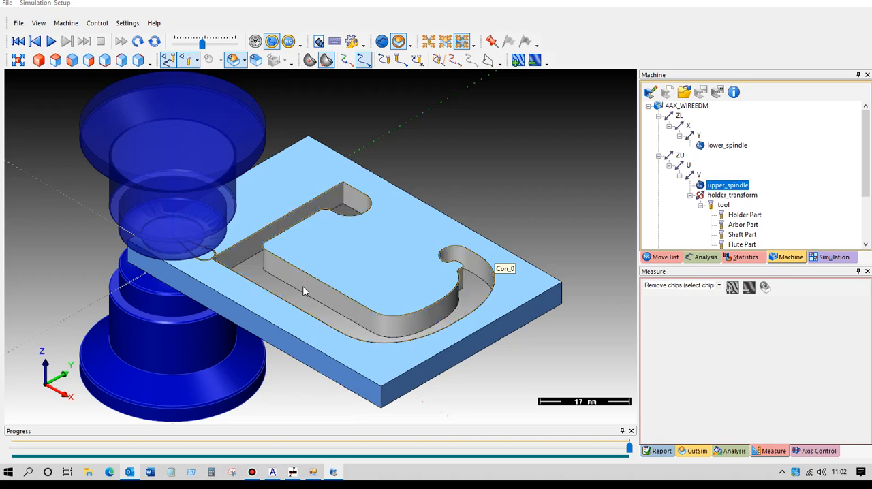
scroll(340, 277, "up", 3)
mouse_move(367, 257)
middle_mouse_down()
mouse_move(346, 274)
mouse_move(380, 243)
mouse_move(397, 263)
middle_mouse_up()
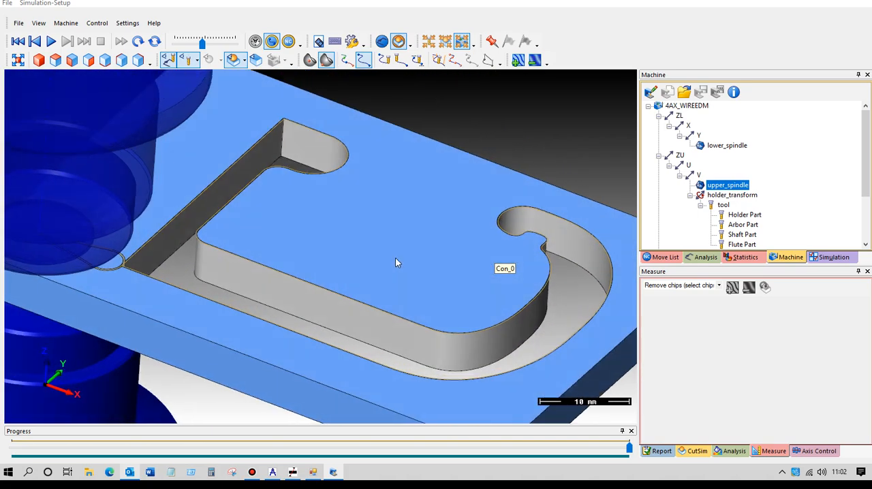